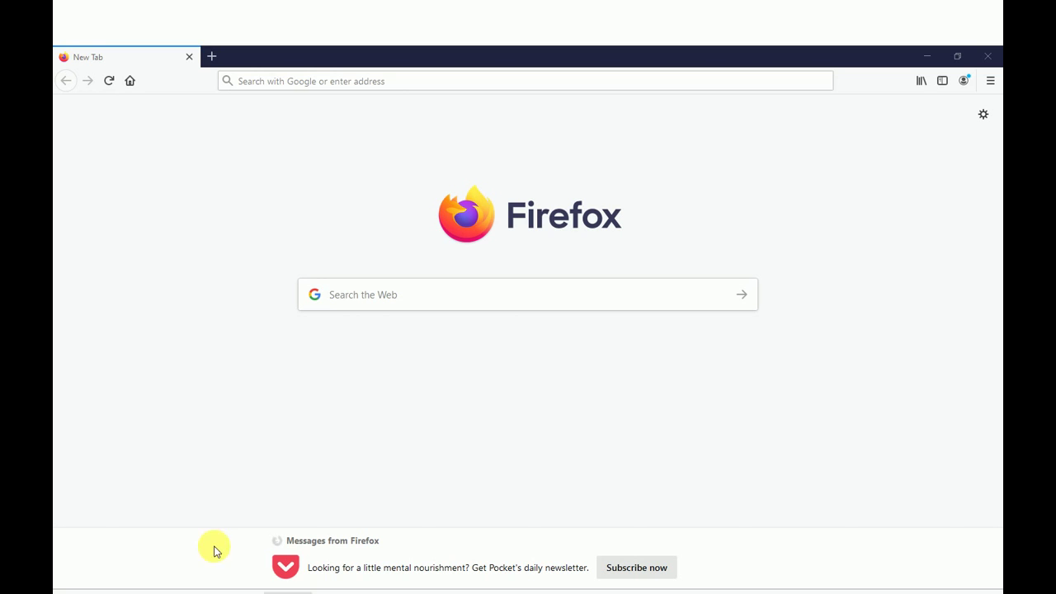
# Search the web for 'google my maps' from the Firefox address bar.
pyautogui.click(276, 80)
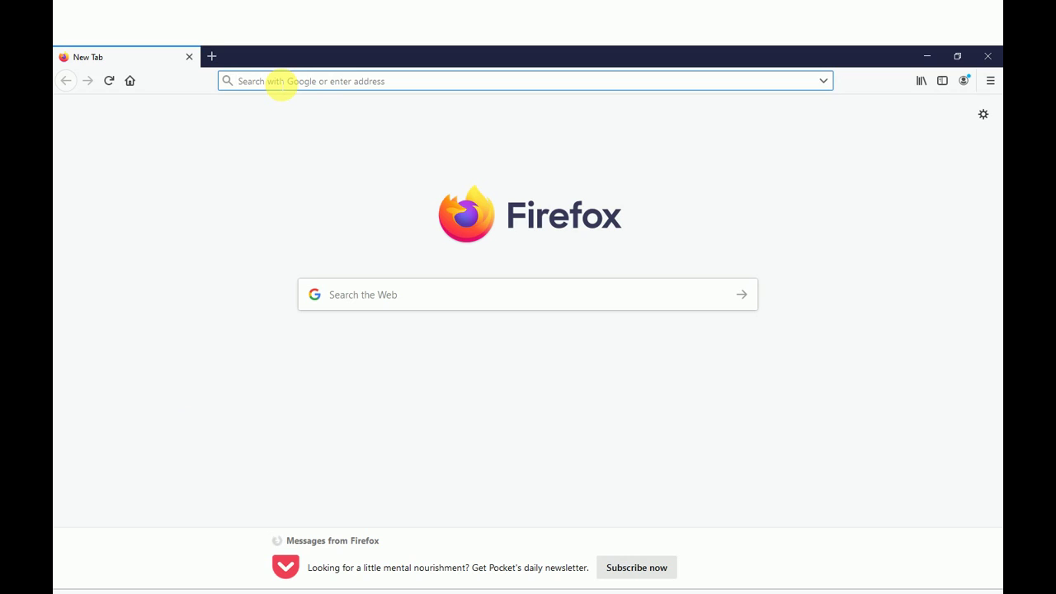
pyautogui.write('google')
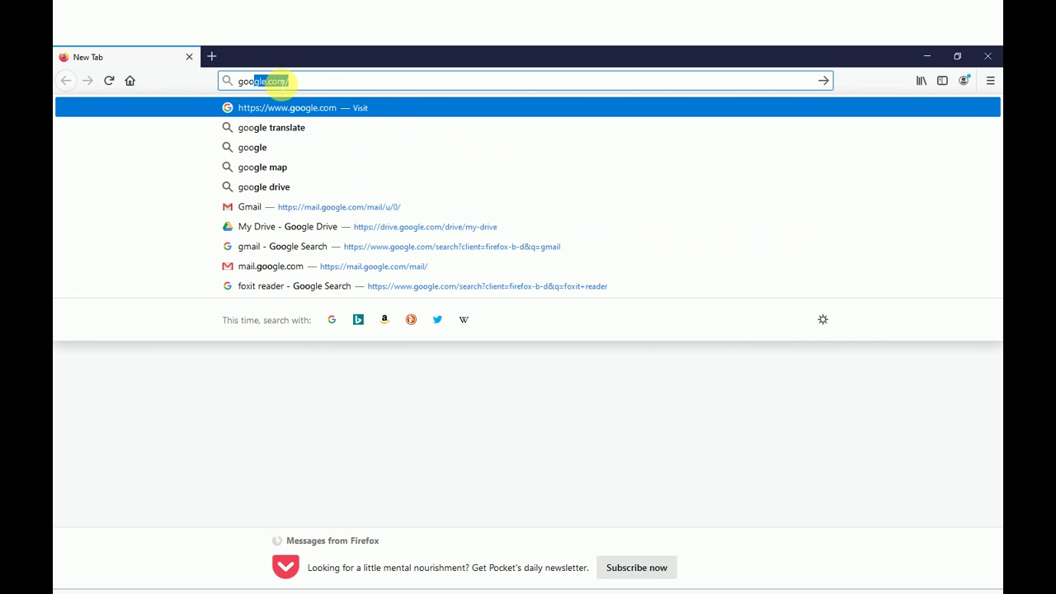
pyautogui.press('Delete')
pyautogui.write('my maps')
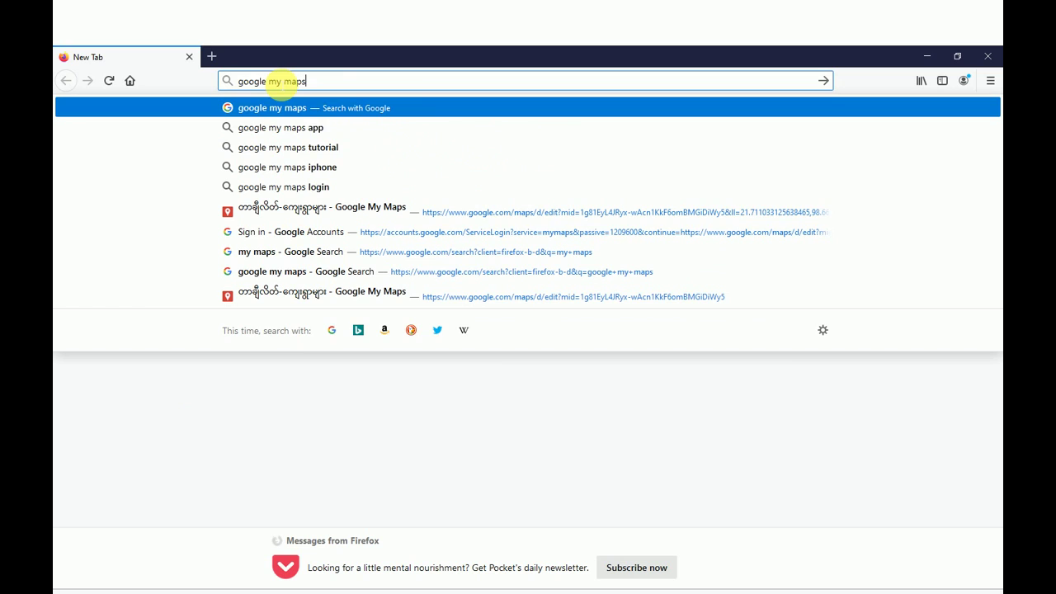
pyautogui.press('Return')
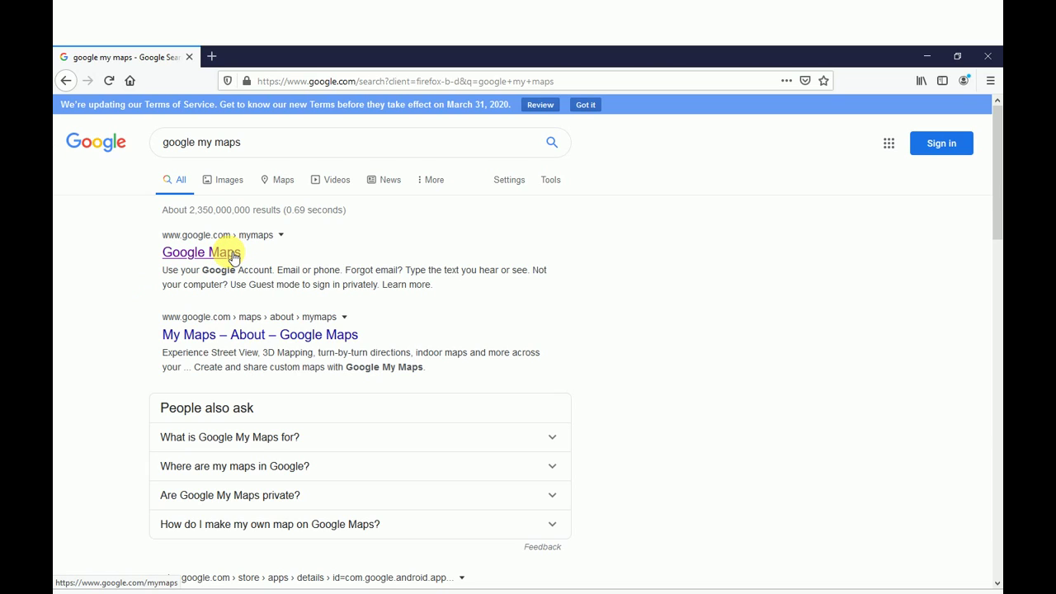
pyautogui.click(233, 258)
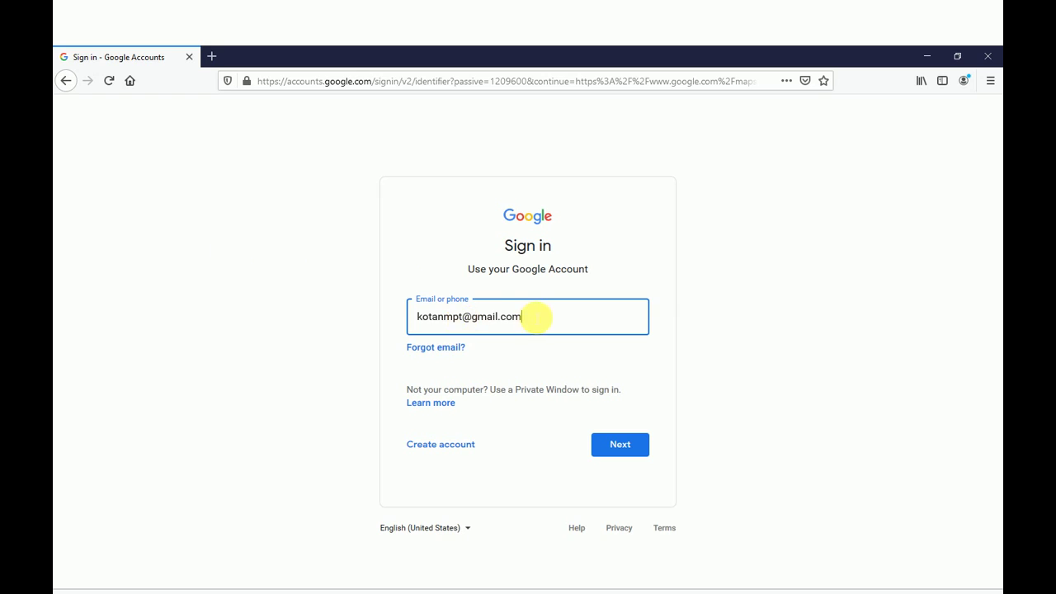
# Clear the remembered e-mail from the Email or phone field and show the Create account choices.
pyautogui.moveTo(536, 316); pyautogui.dragTo(384, 328)
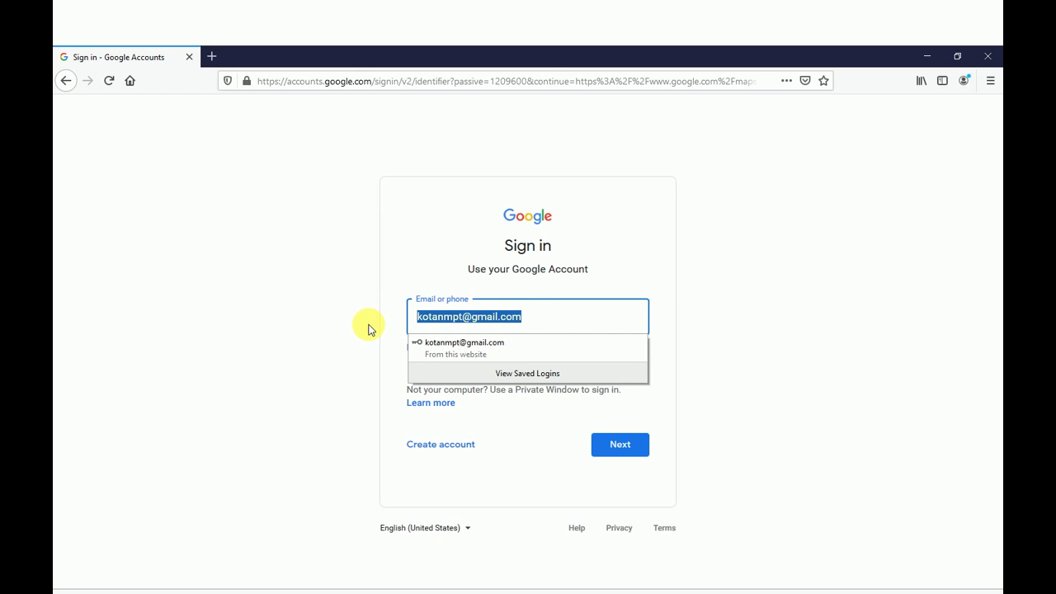
pyautogui.press('BackSpace')
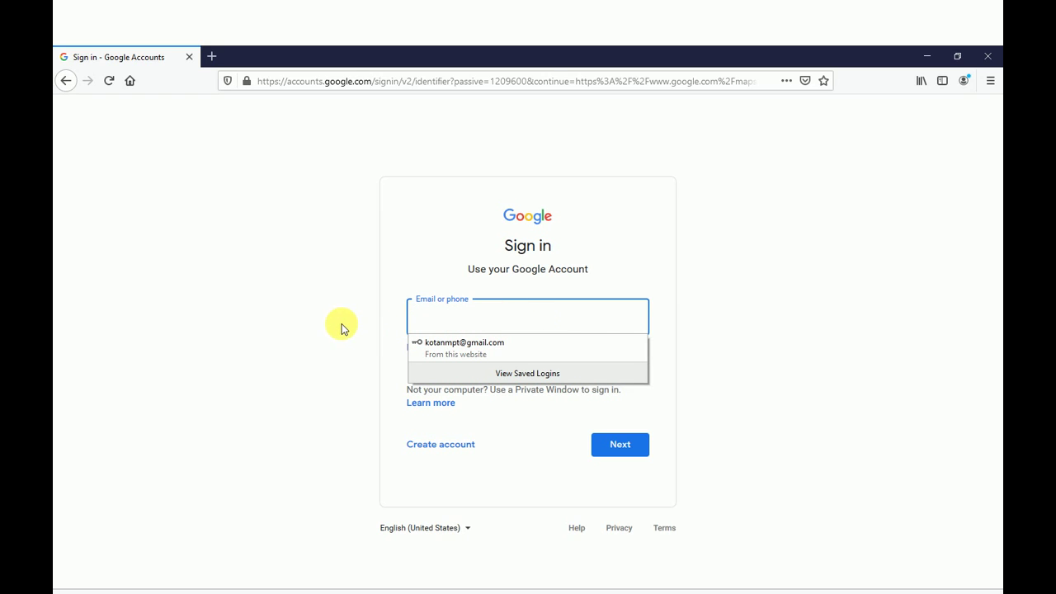
pyautogui.click(342, 327)
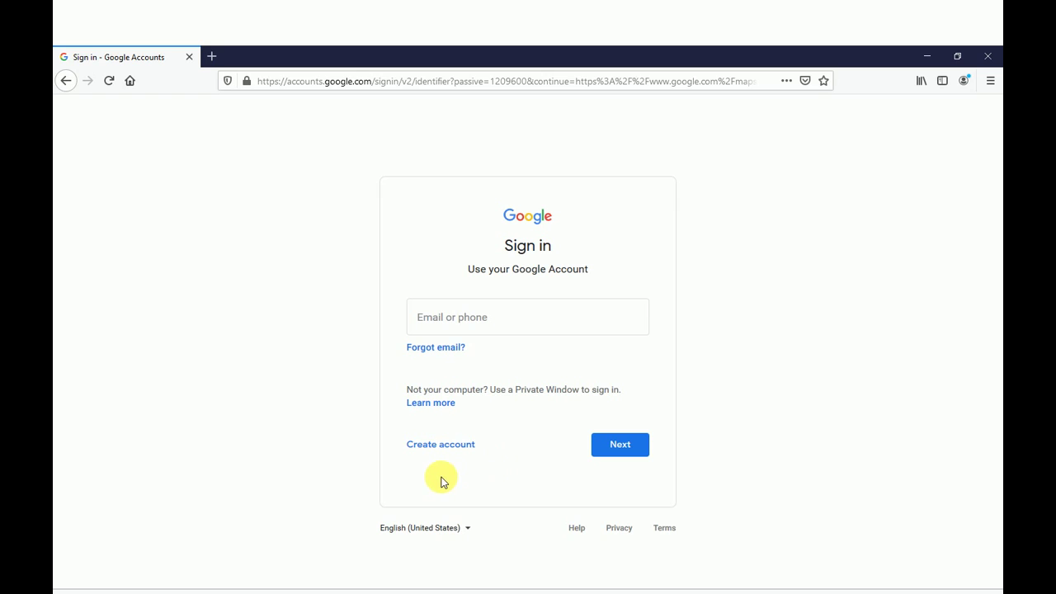
pyautogui.click(454, 450)
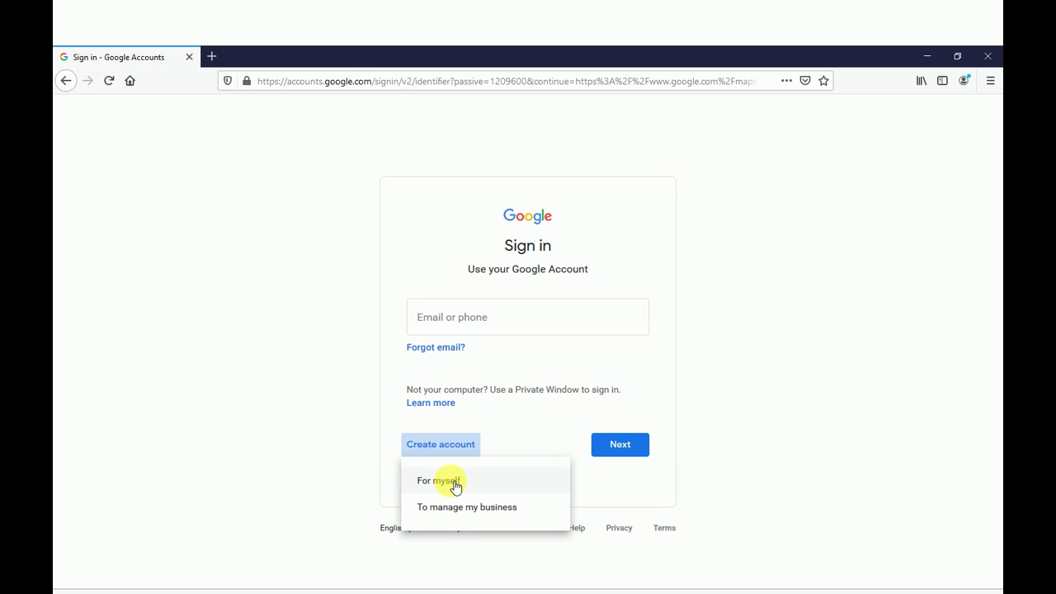
# Choose 'For myself' to start a personal Google account sign-up.
pyautogui.click(455, 485)
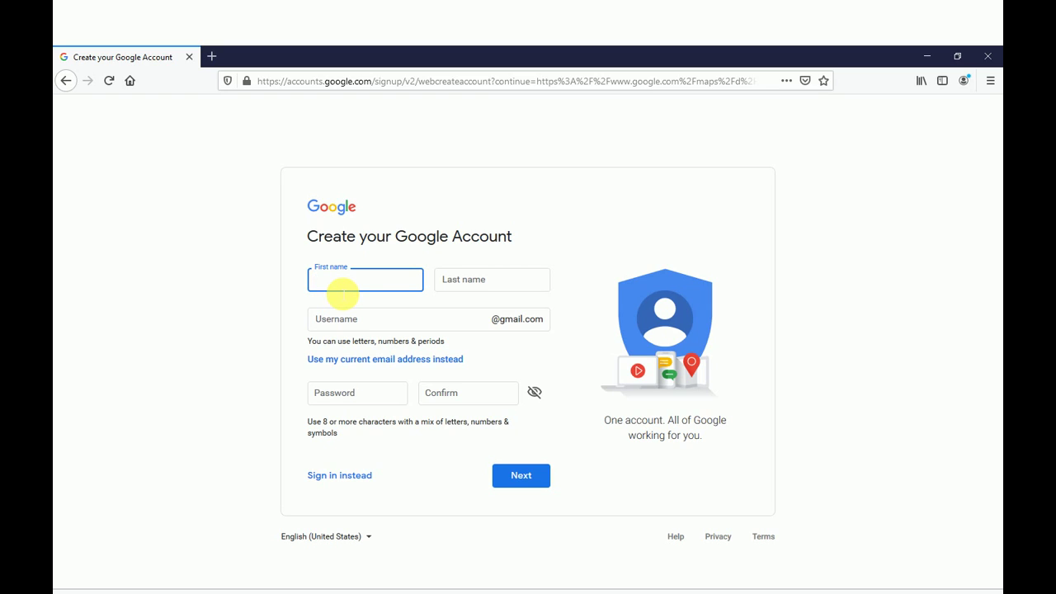
# Enter the first and last name, set and confirm the account password, and submit the form.
pyautogui.write('village')
pyautogui.press('Tab')
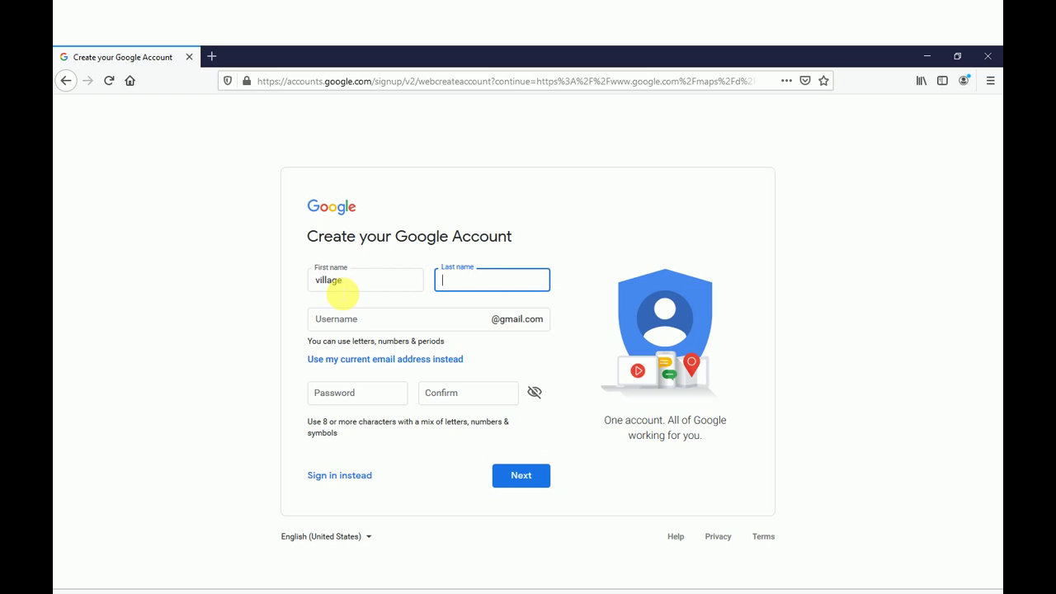
pyautogui.write('mapping')
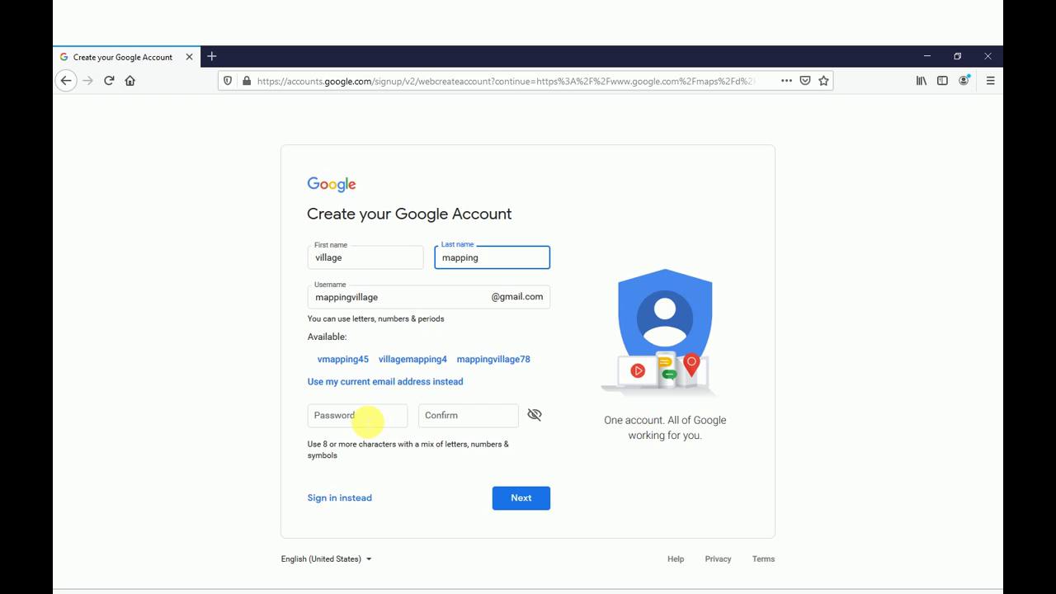
pyautogui.click(368, 420)
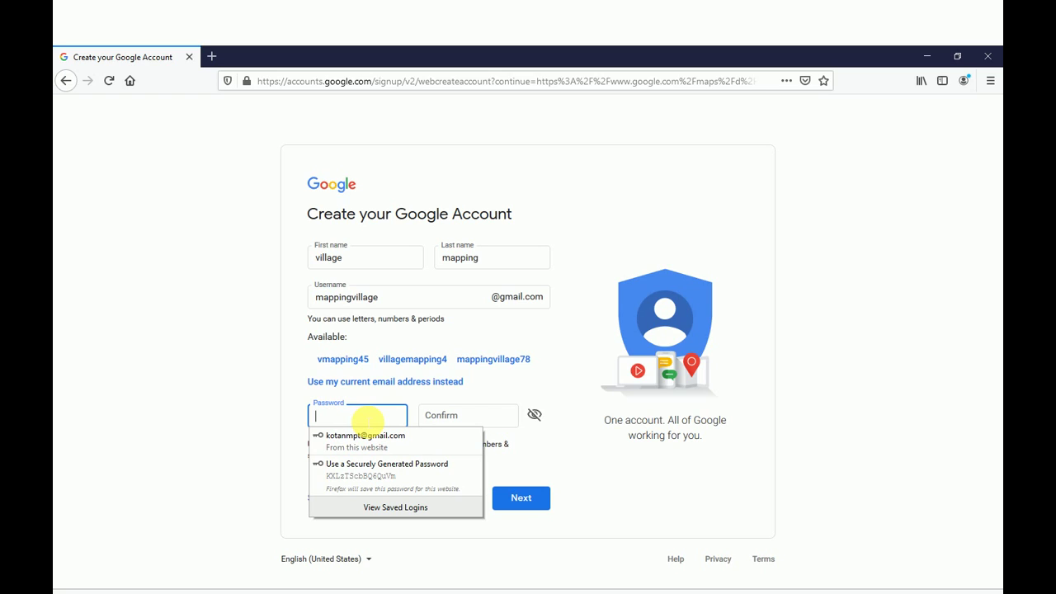
pyautogui.write('••••••')
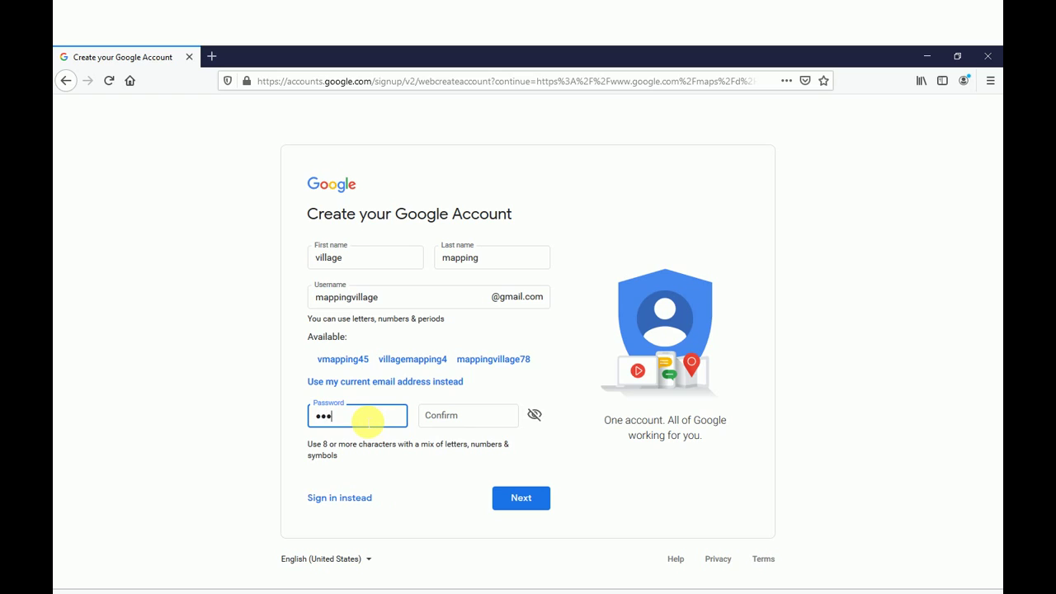
pyautogui.write('•••')
pyautogui.press('Tab')
pyautogui.write('•••••••')
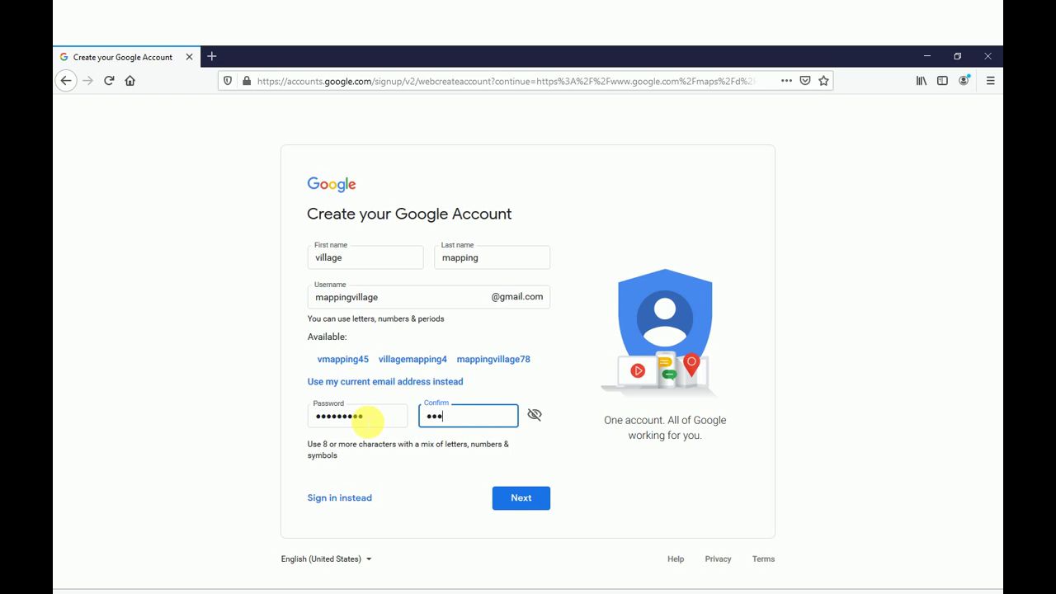
pyautogui.write('••')
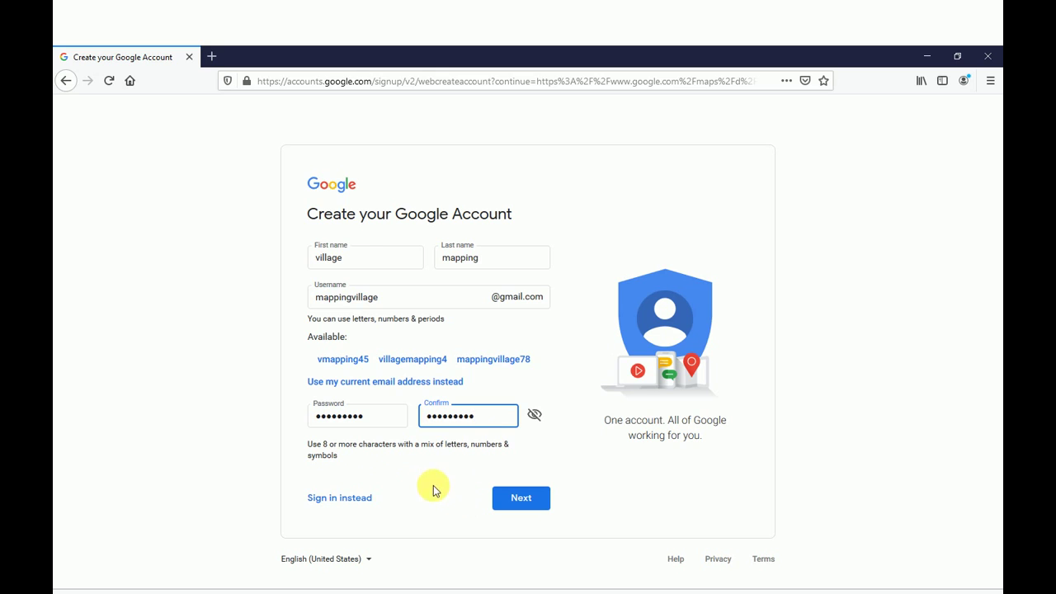
pyautogui.click(520, 499)
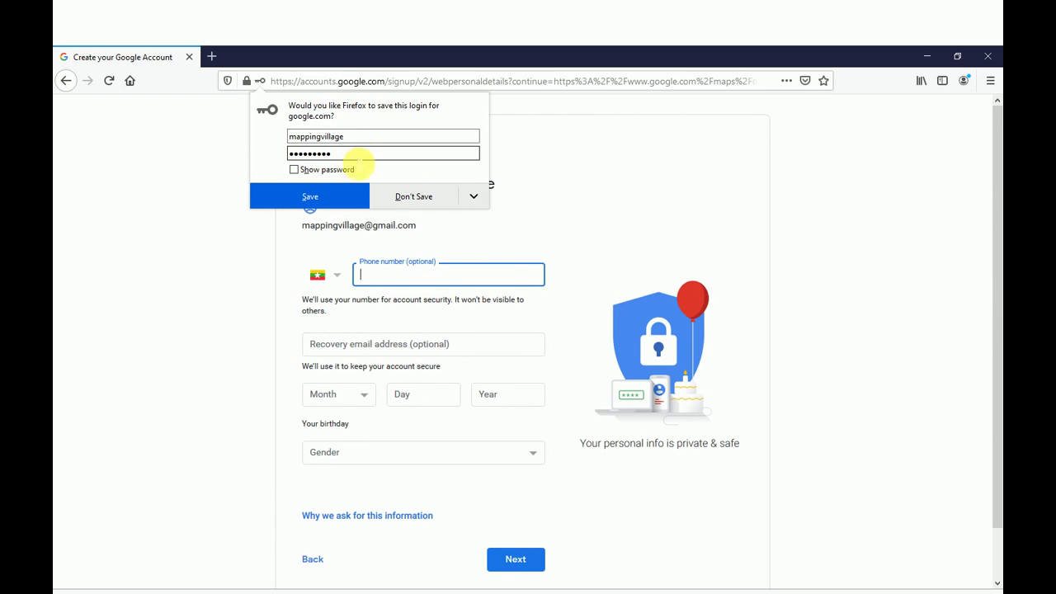
# Decline Firefox's save-login prompt and enter the phone number in the personal details.
pyautogui.click(424, 198)
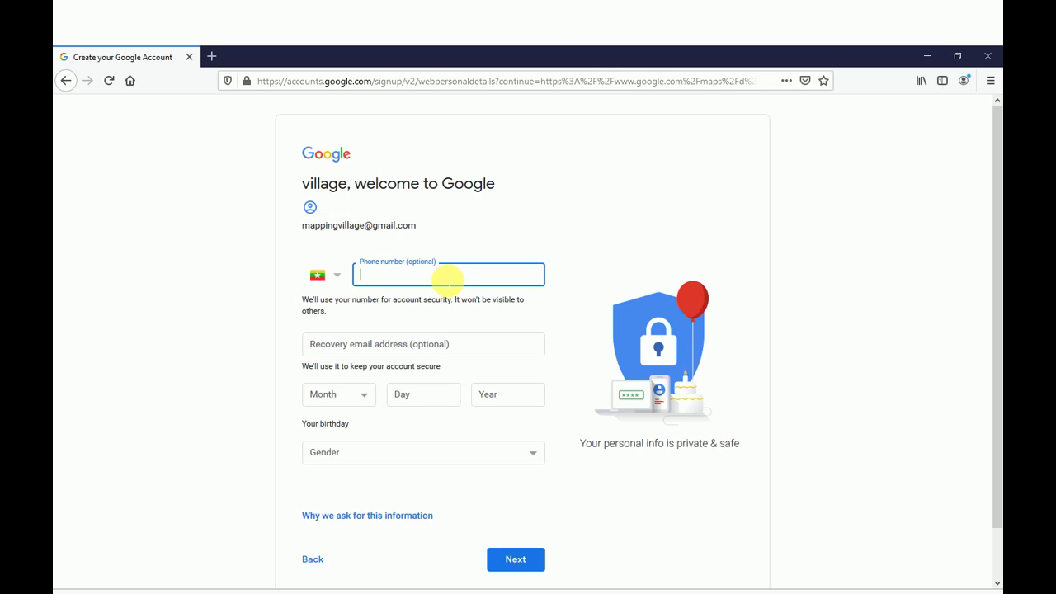
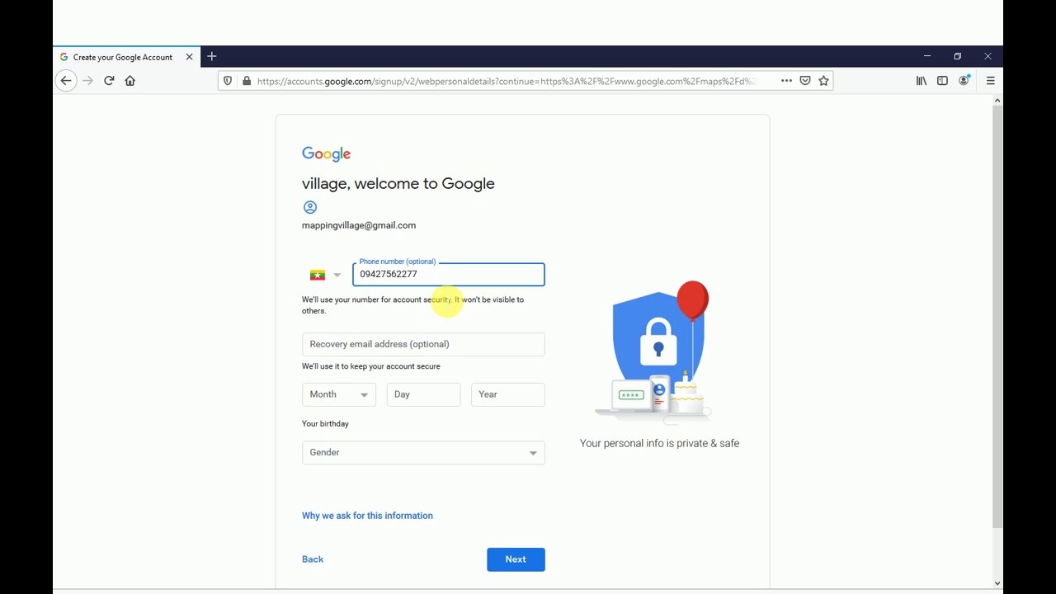
pyautogui.click(470, 348)
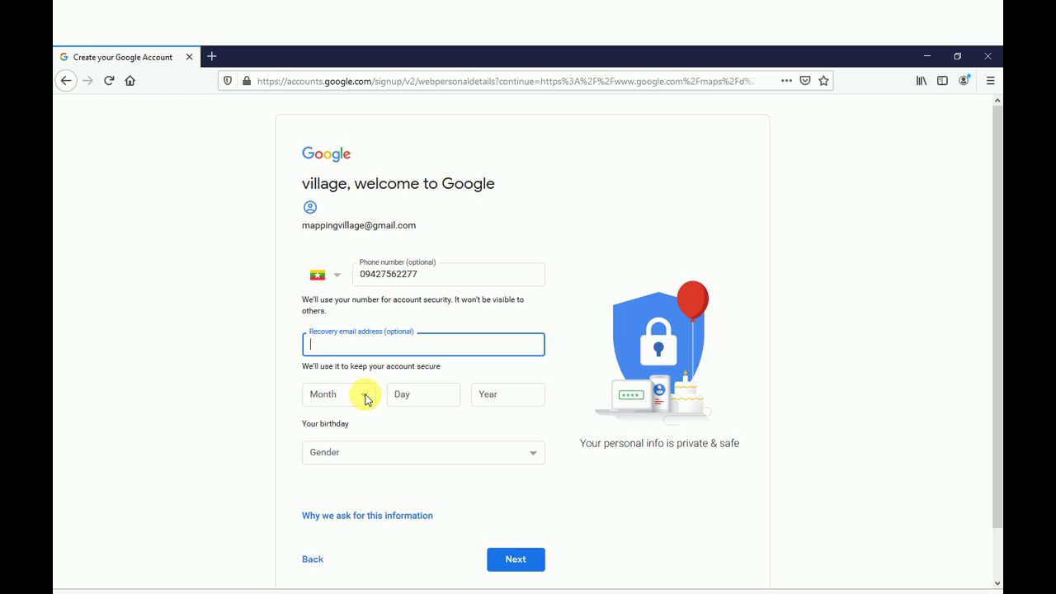
# Enter the birthday as December 01, 2000 and choose Male as the gender.
pyautogui.click(367, 396)
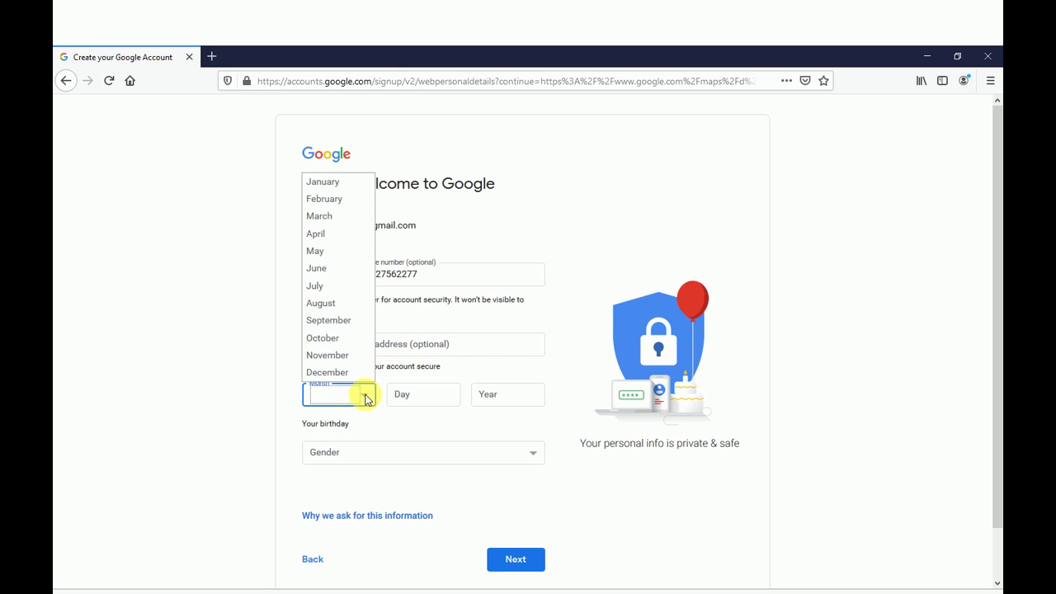
pyautogui.click(342, 372)
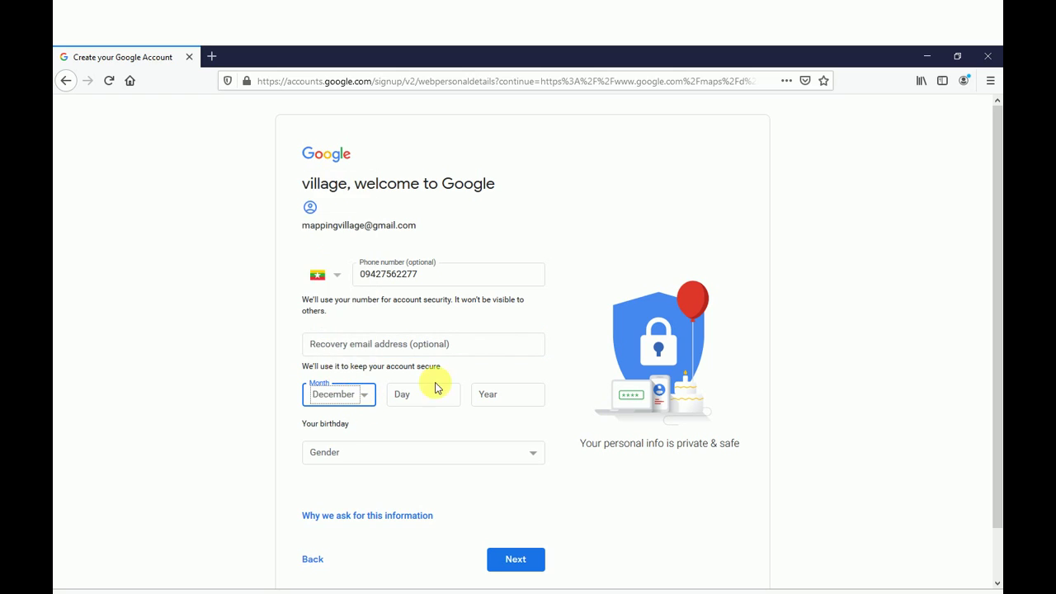
pyautogui.click(448, 399)
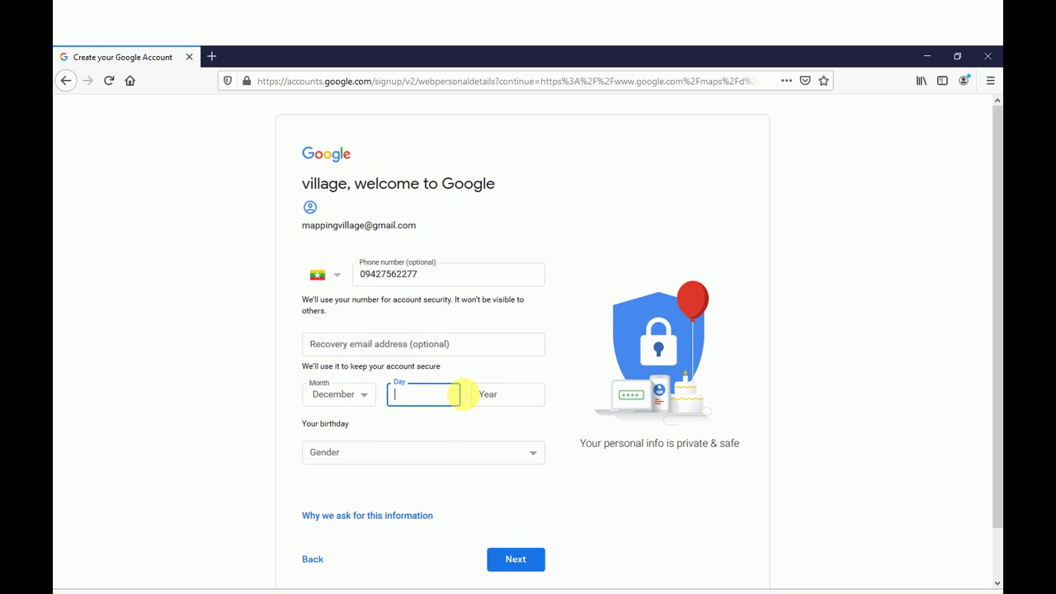
pyautogui.write('01')
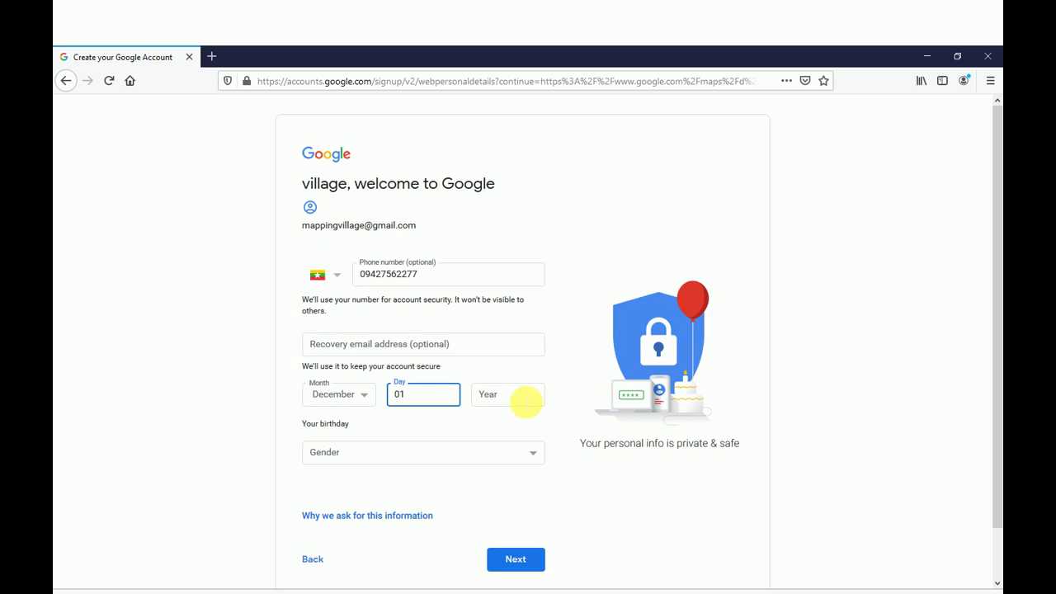
pyautogui.click(525, 399)
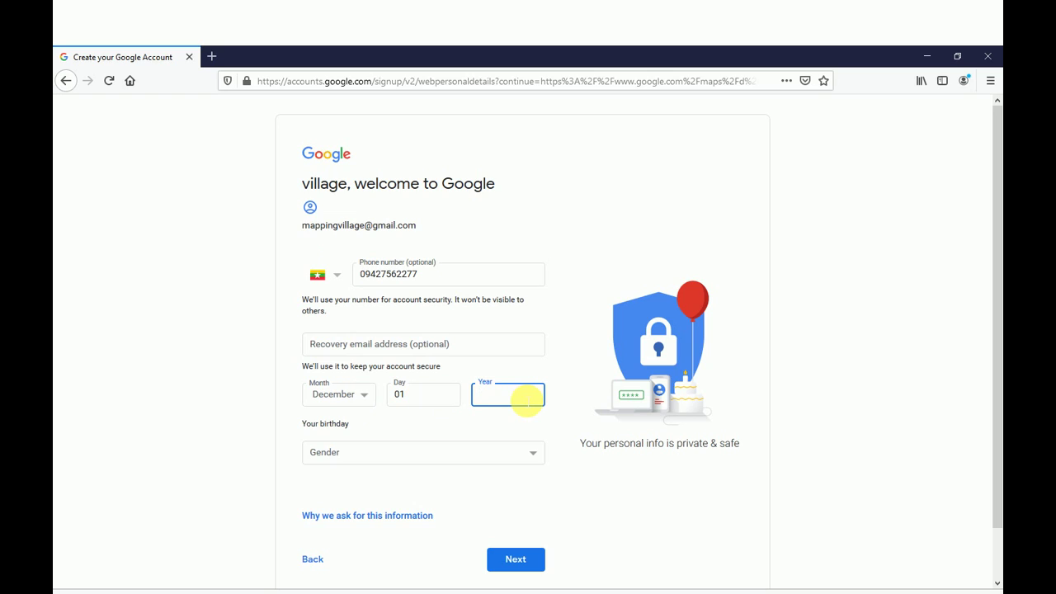
pyautogui.write('2000')
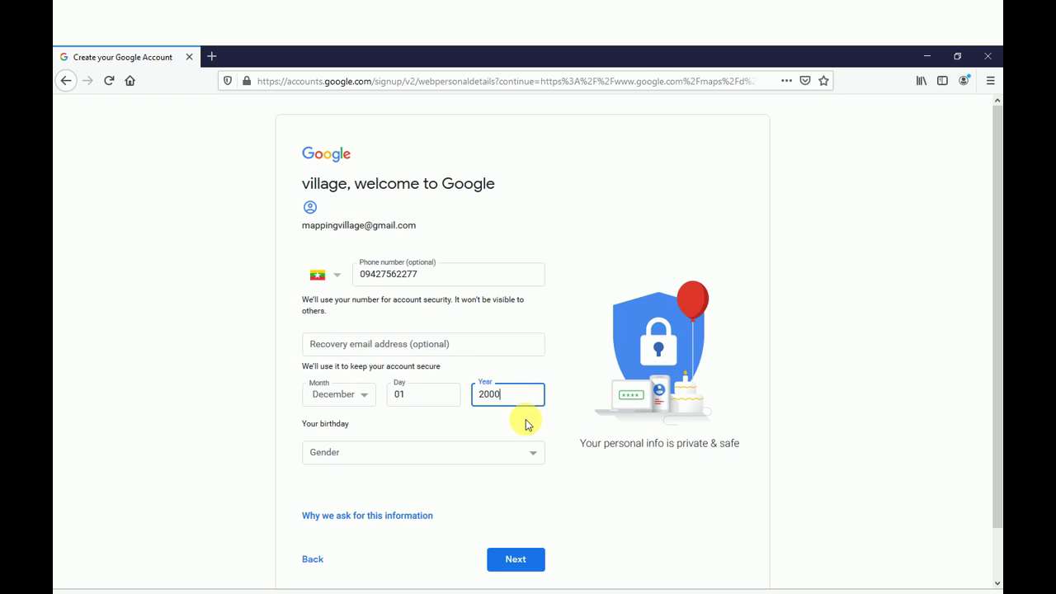
pyautogui.click(527, 424)
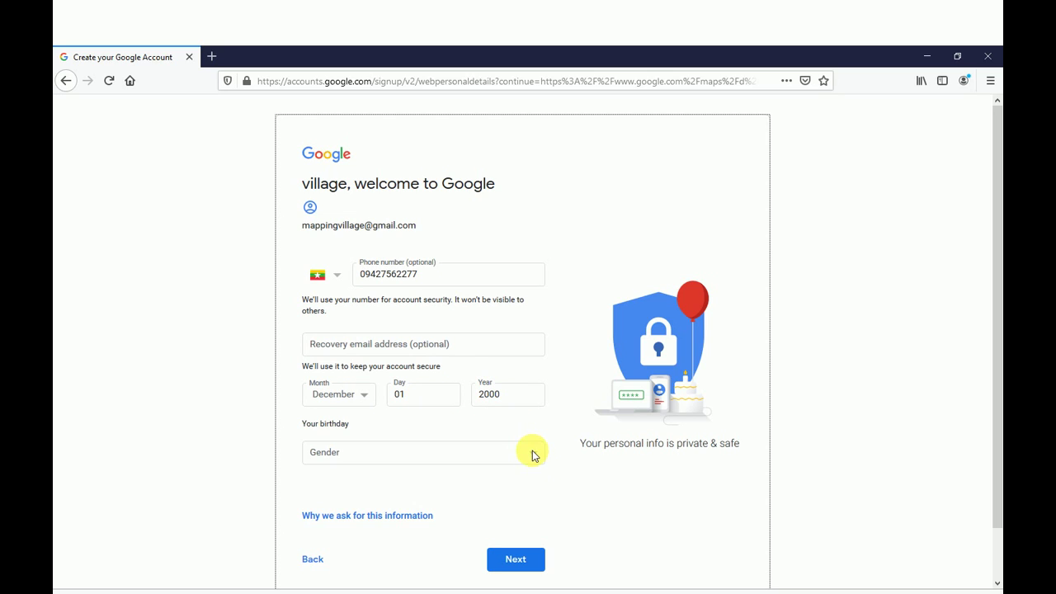
pyautogui.click(532, 455)
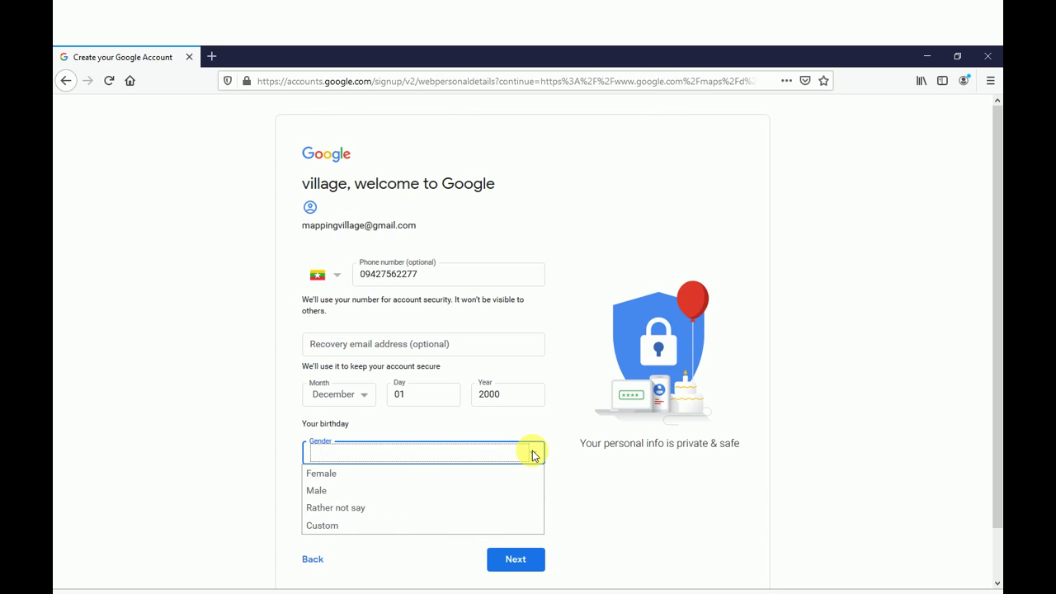
pyautogui.click(490, 496)
pyautogui.click(596, 493)
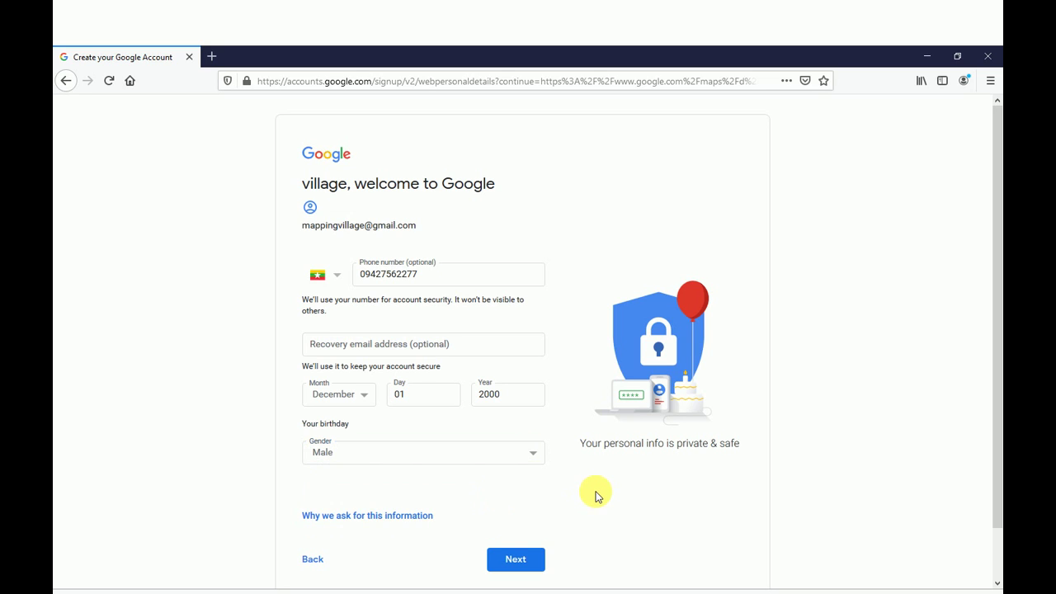
# Submit the personal details, request a texted code, then enter and verify the six-digit code.
pyautogui.click(532, 563)
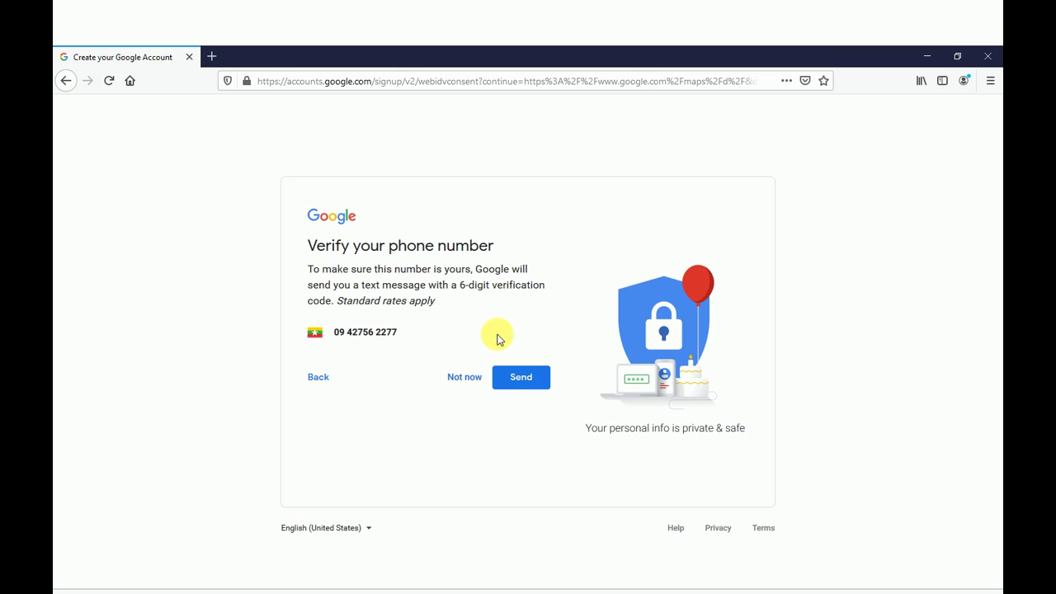
pyautogui.click(523, 378)
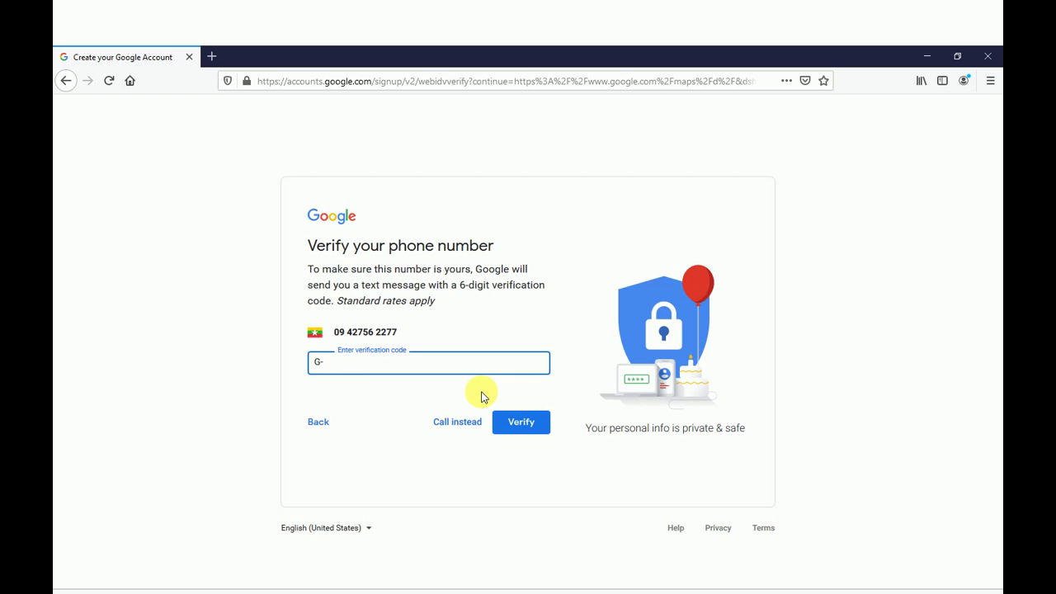
pyautogui.click(535, 425)
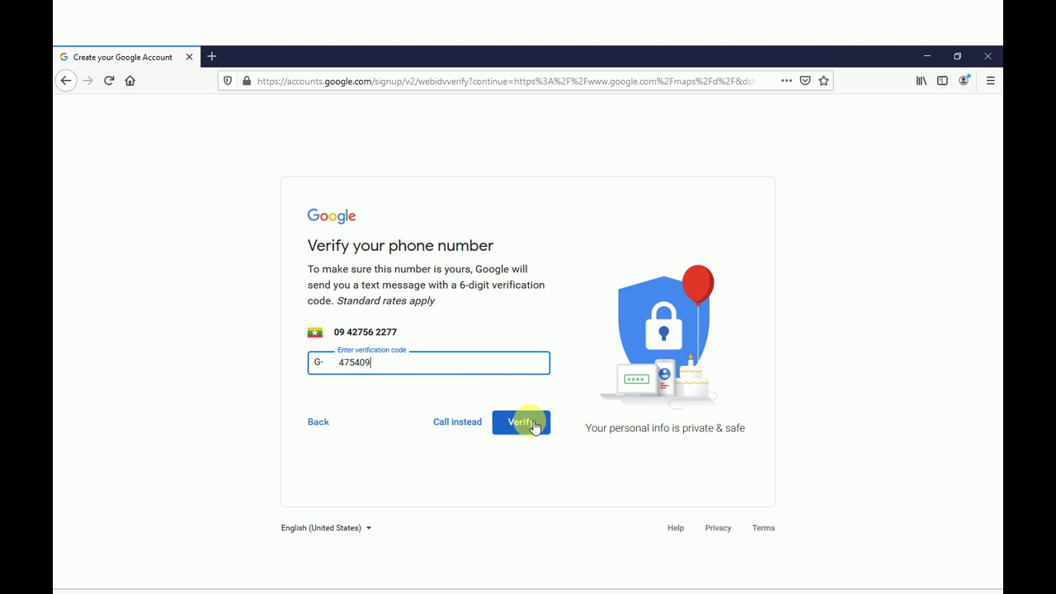